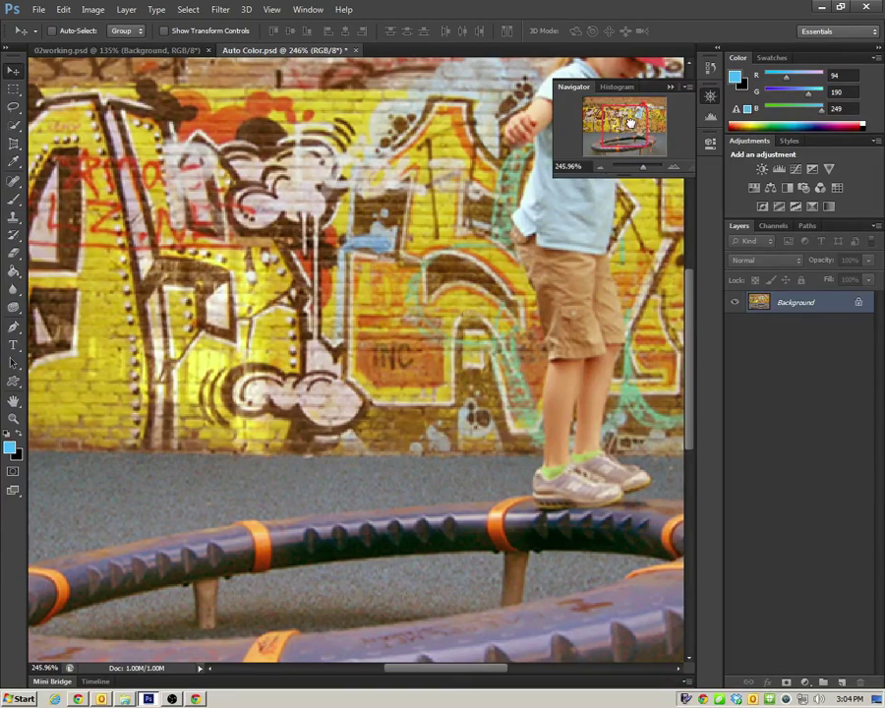
Clone clean brick over the pale paint marks beside the girl's red cap with the Clone Stamp tool
left_click_drag(629, 128, 649, 110)
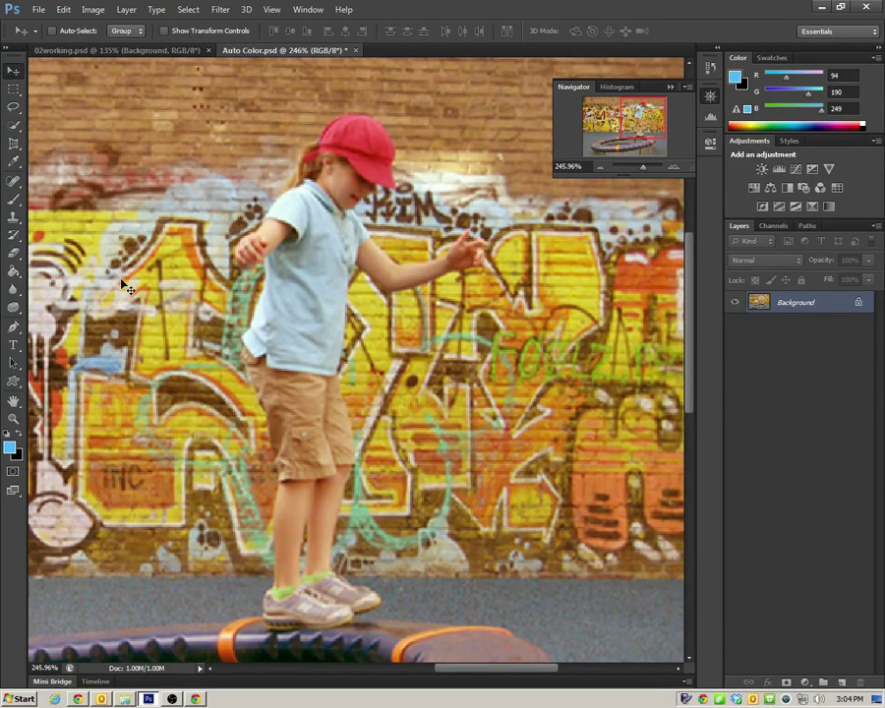
left_click(14, 221)
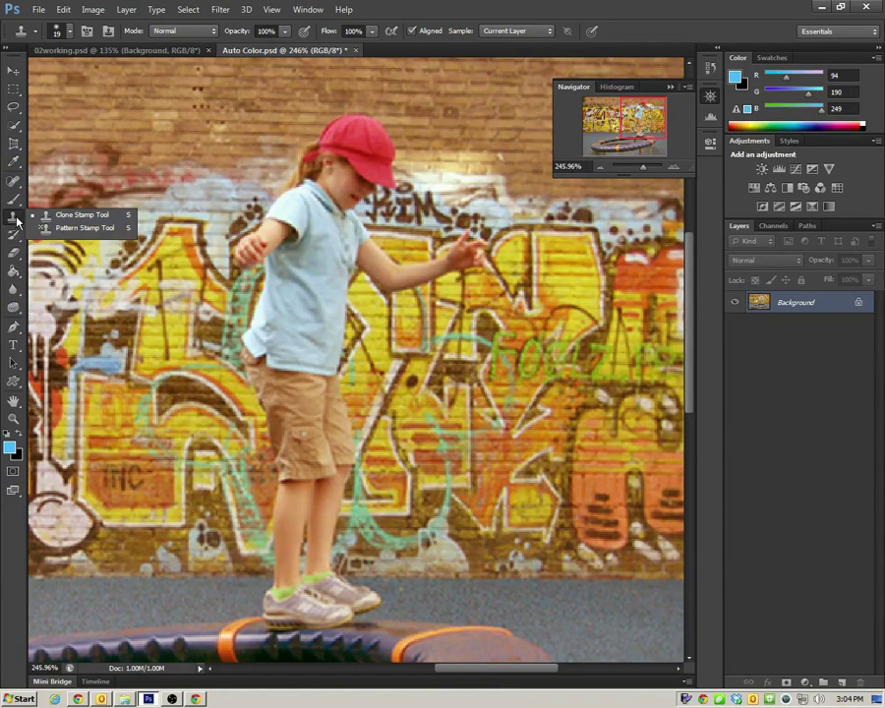
left_click(75, 218)
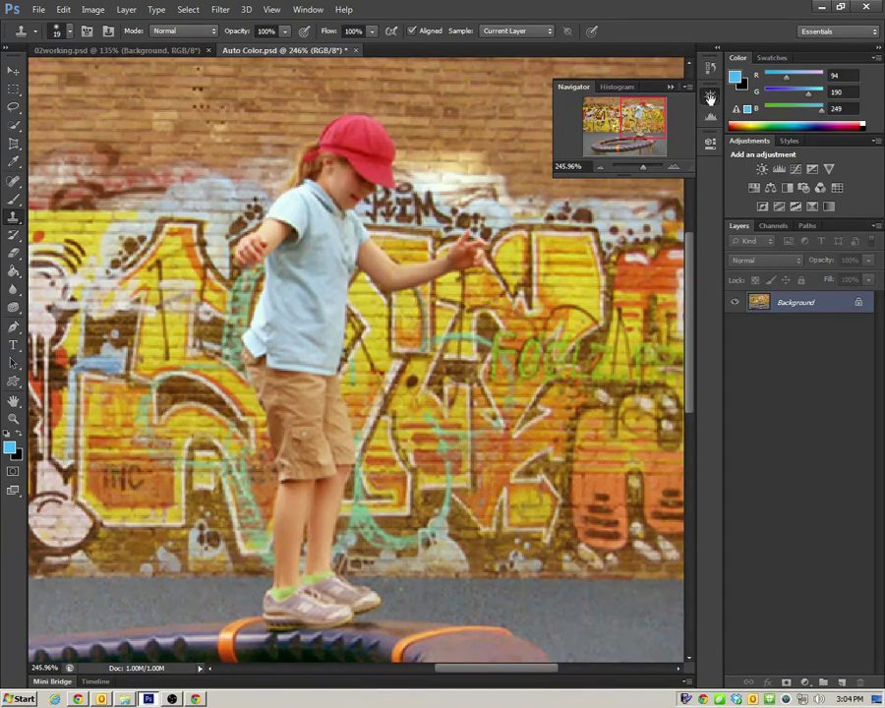
left_click(711, 98)
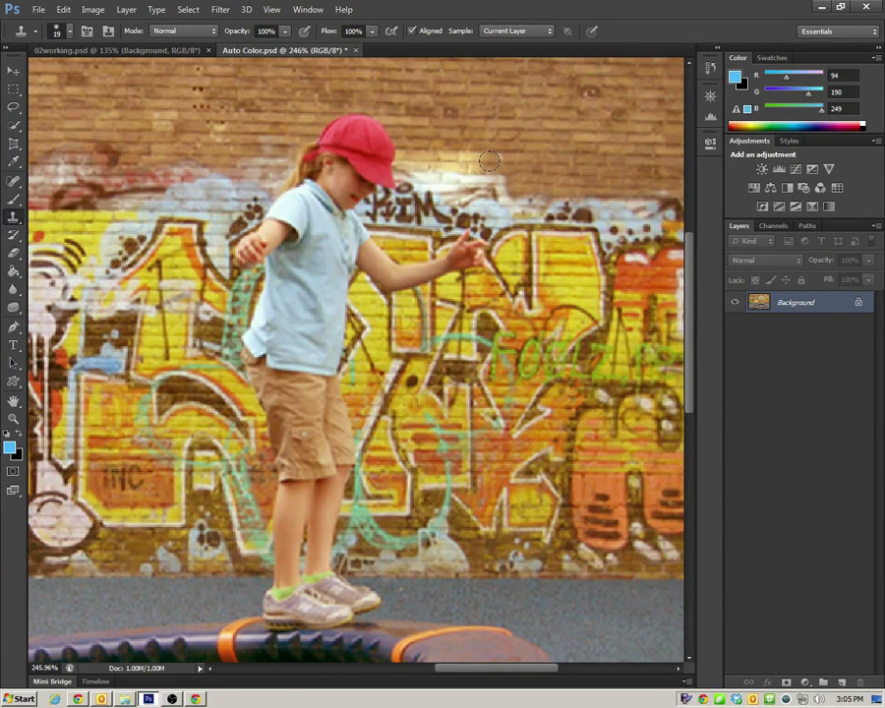
left_click_drag(463, 165, 438, 165)
mouse_move(485, 159)
left_mouse_down()
mouse_move(426, 157)
mouse_move(416, 200)
mouse_move(402, 159)
left_mouse_up()
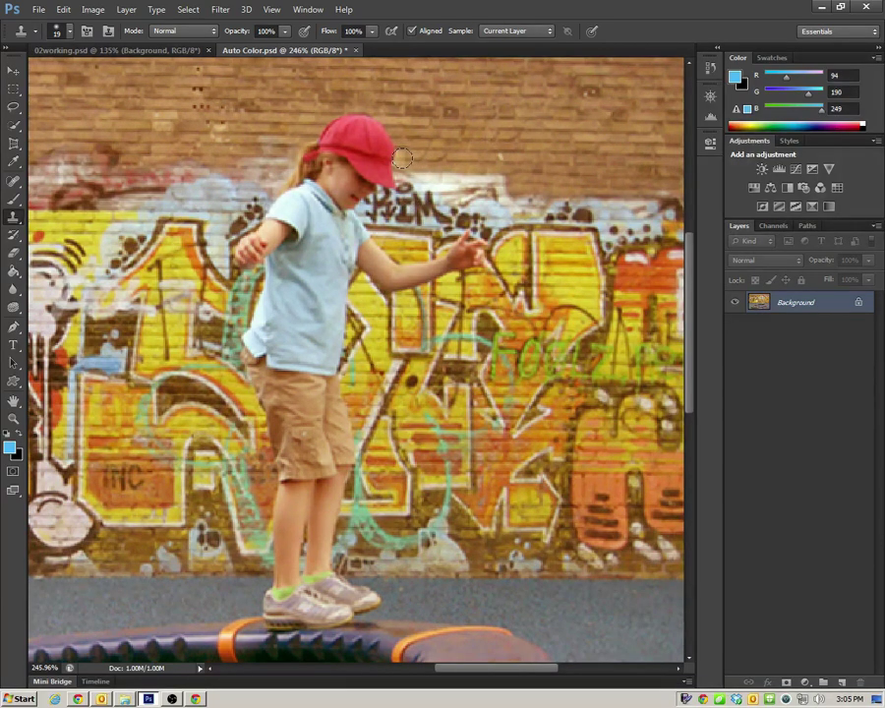
left_click(397, 183)
Remove the small dark spot on the brick above the graffiti with a 20 px Content-Aware Spot Healing Brush
left_click_drag(497, 670, 394, 670)
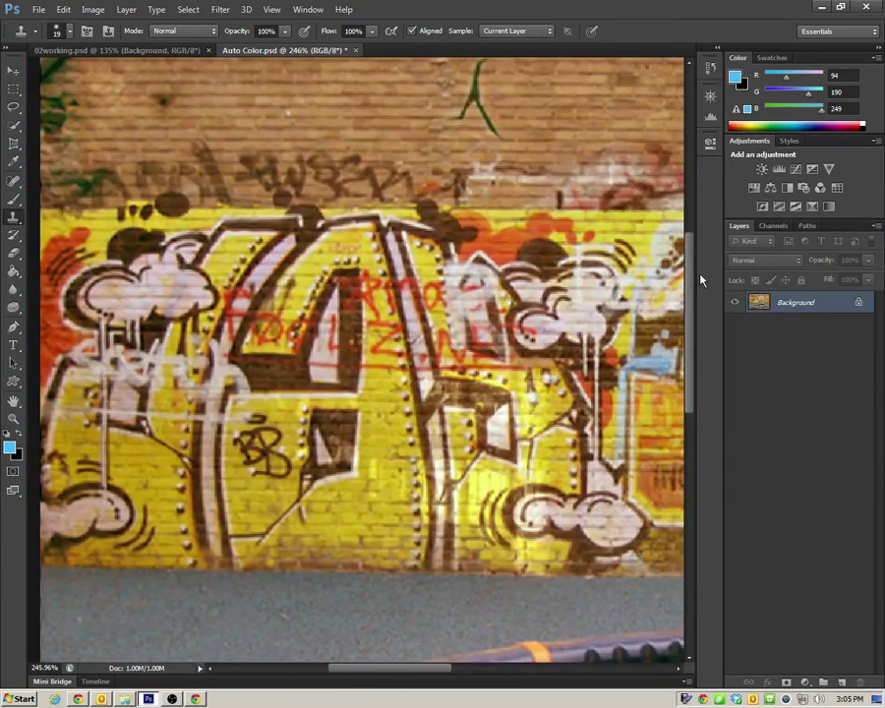
scroll(692, 288, "up", 1)
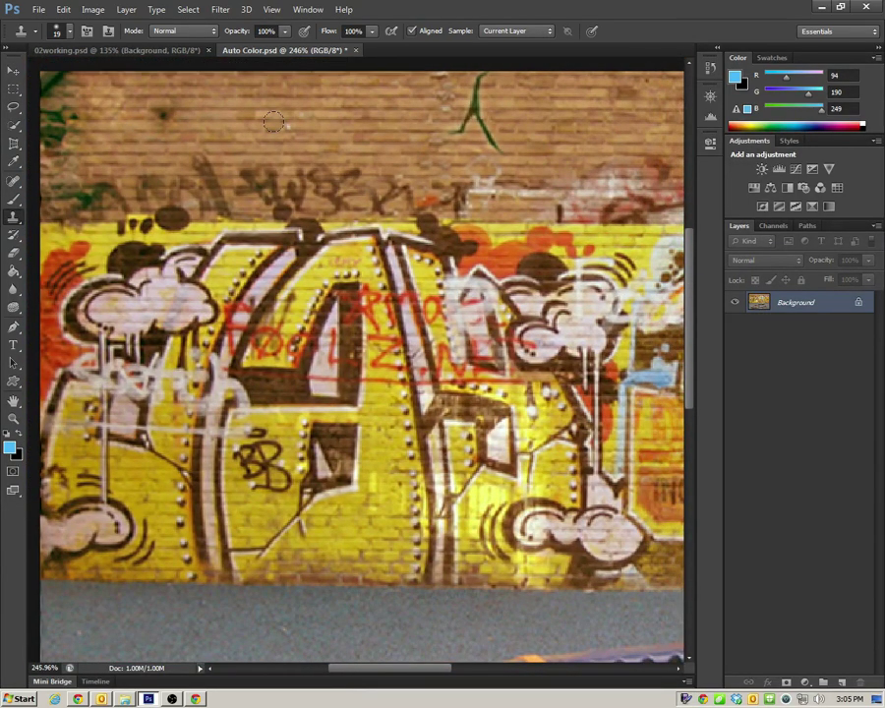
left_click(13, 185)
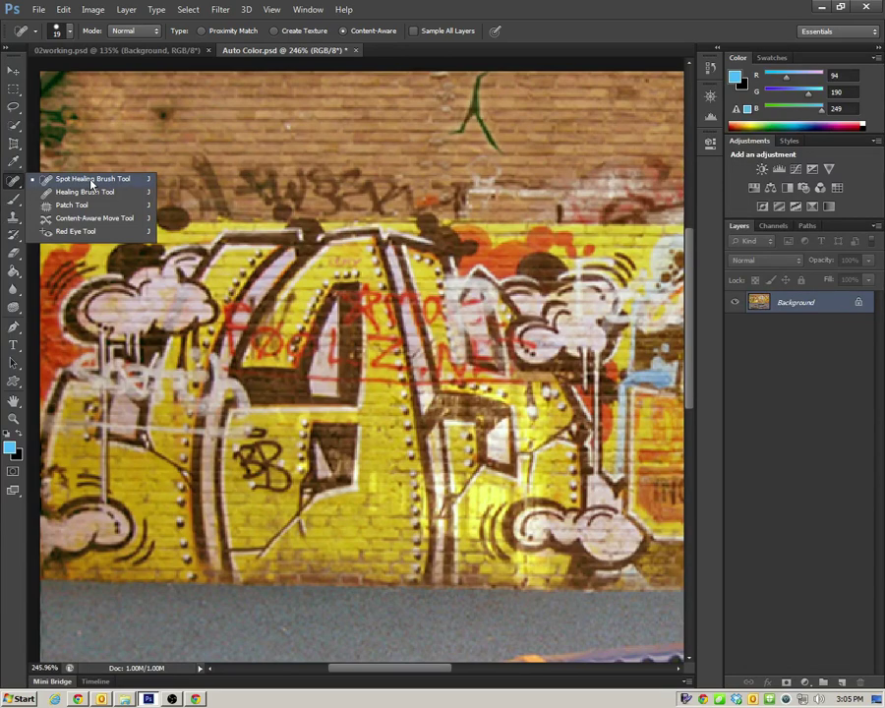
left_click(128, 179)
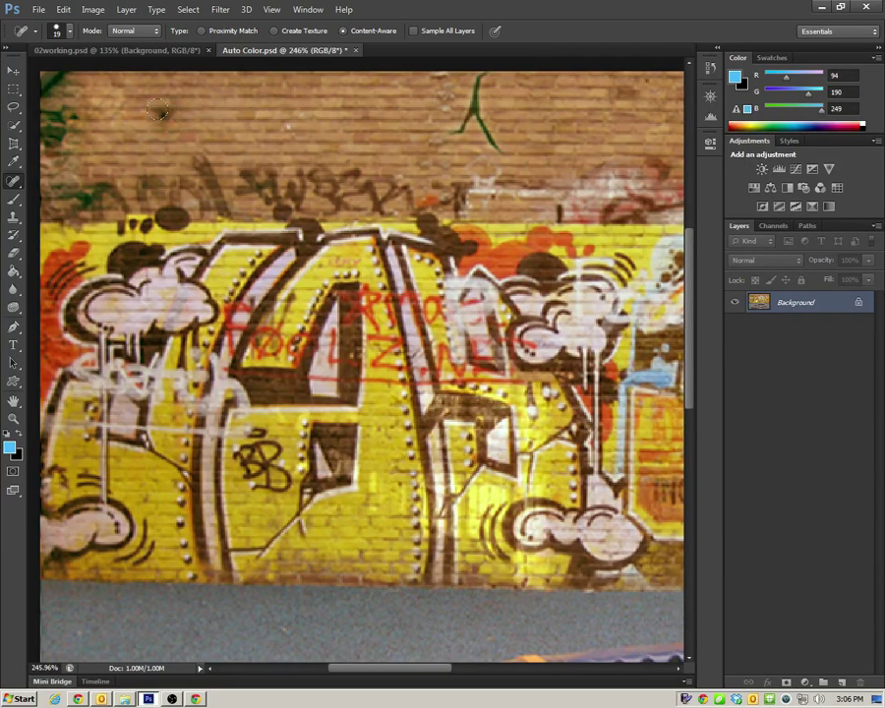
left_click(70, 33)
left_click_drag(36, 76, 32, 73)
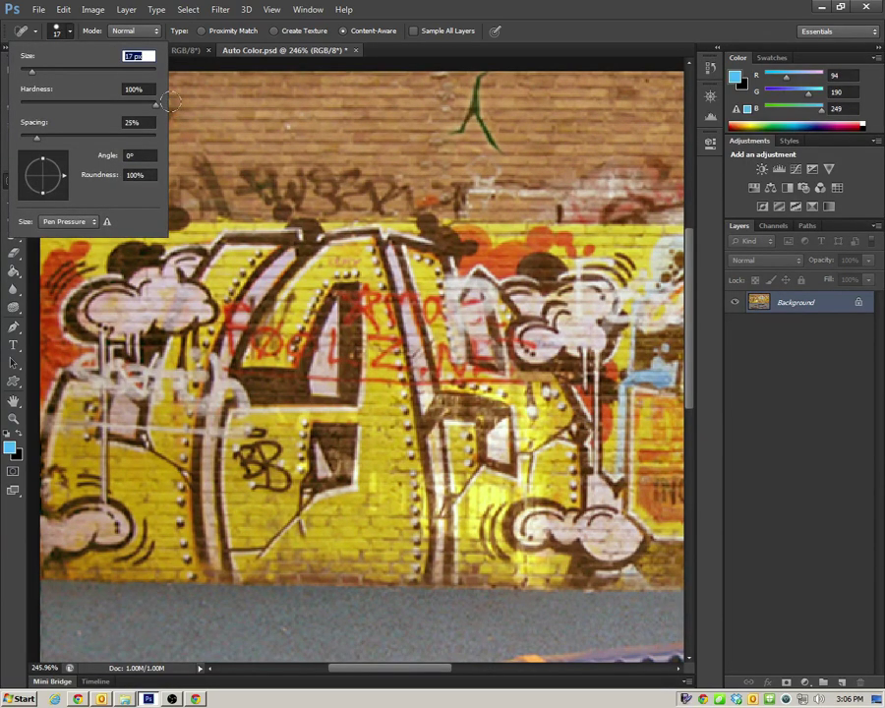
left_click(72, 33)
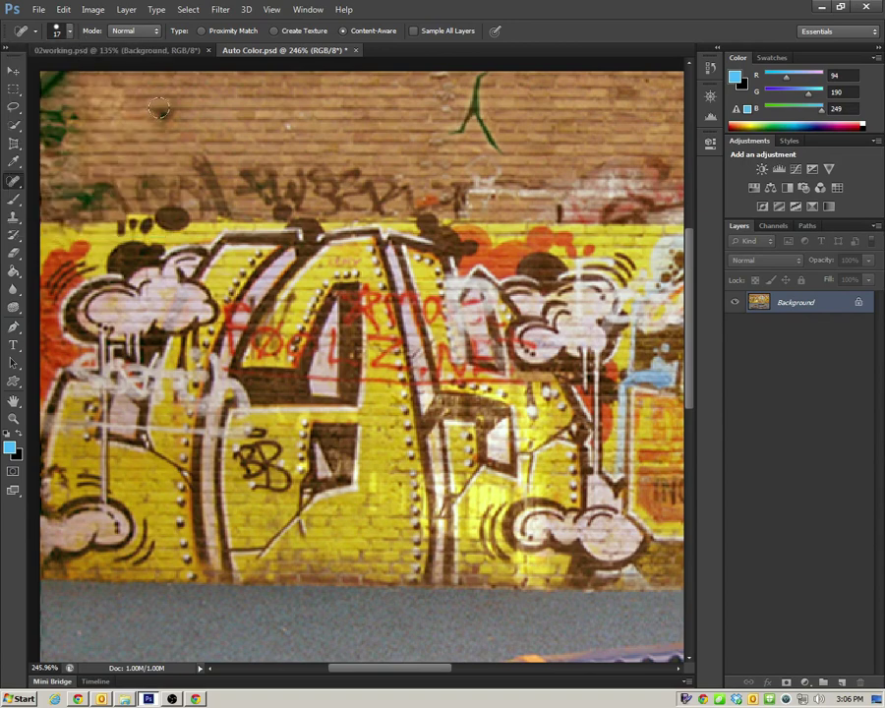
left_click(68, 32)
left_click_drag(33, 71, 36, 73)
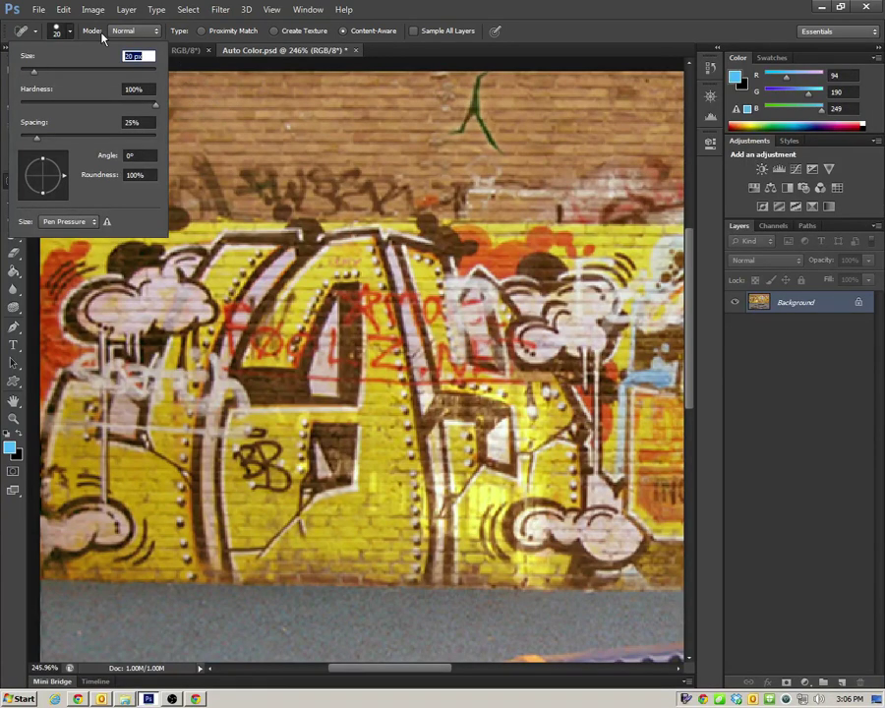
key("Return")
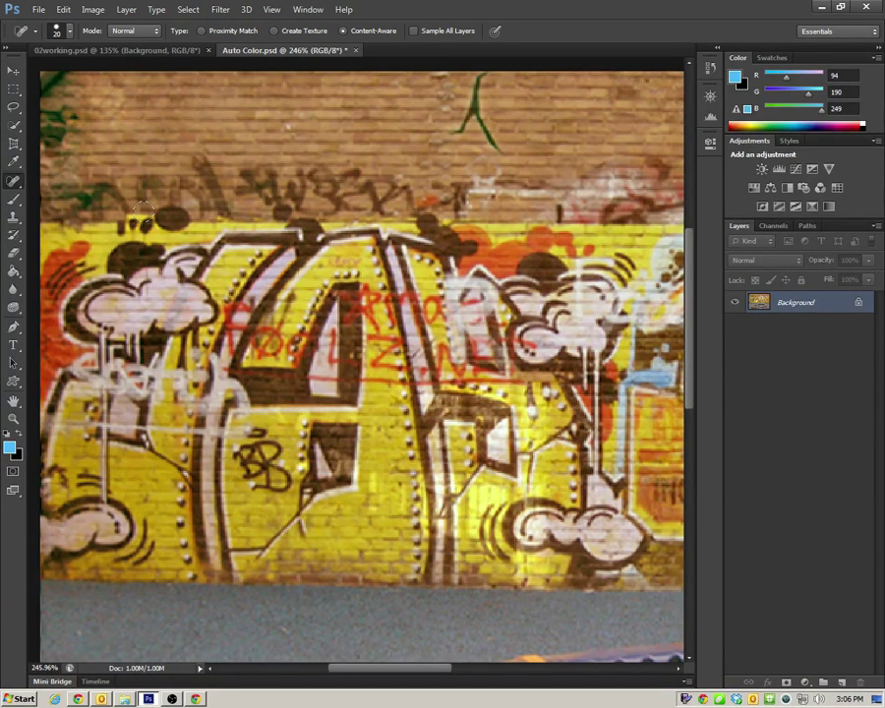
Remove the green forked mark from the upper brick wall with the Healing Brush, sampling clean brick beside it
left_click(14, 182)
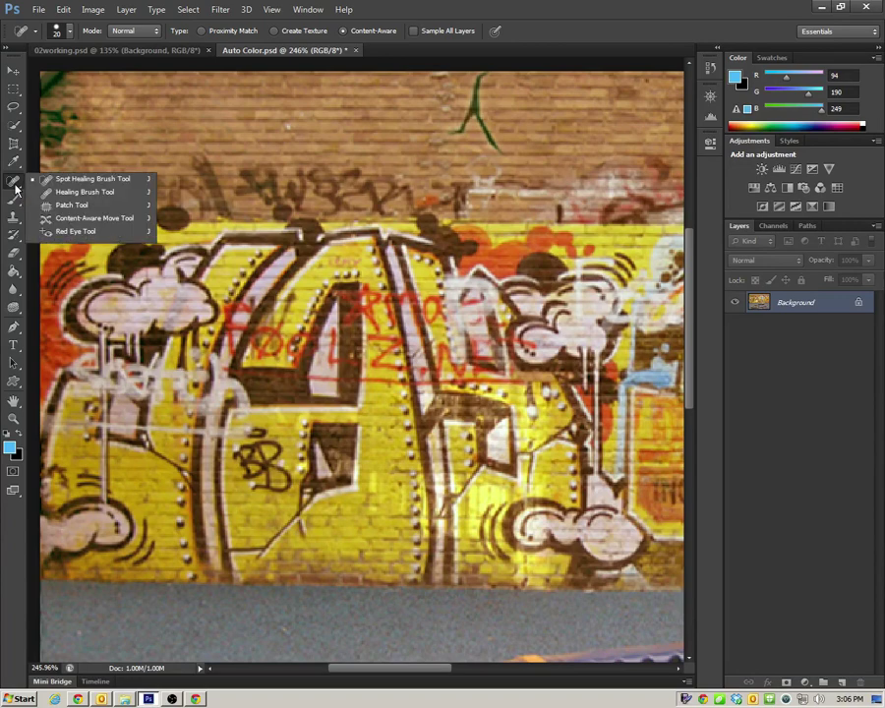
left_click(84, 193)
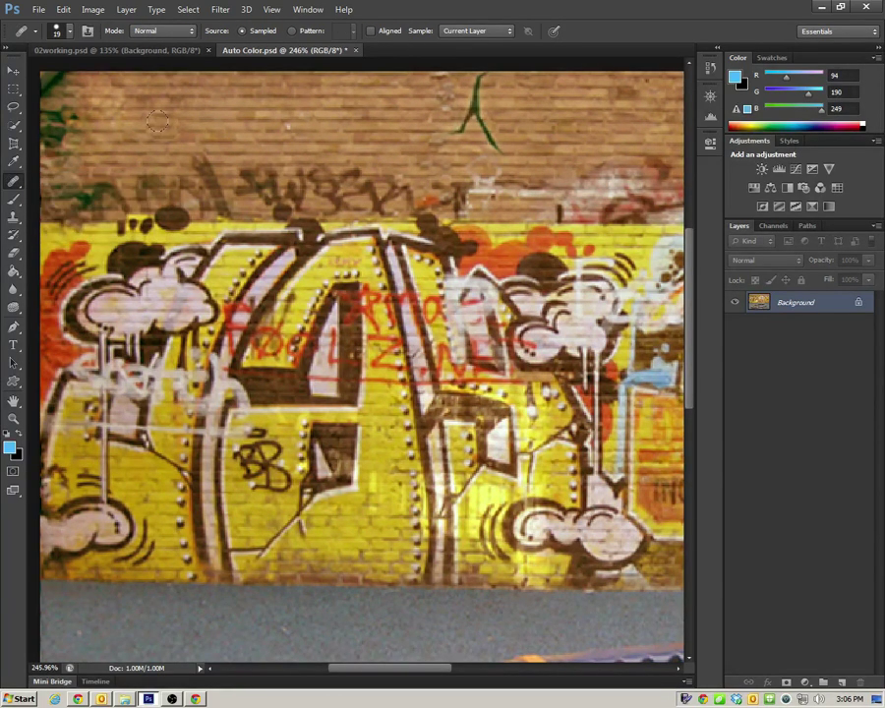
left_click(413, 124, "alt")
left_click_drag(472, 99, 470, 86)
key("ctrl+z")
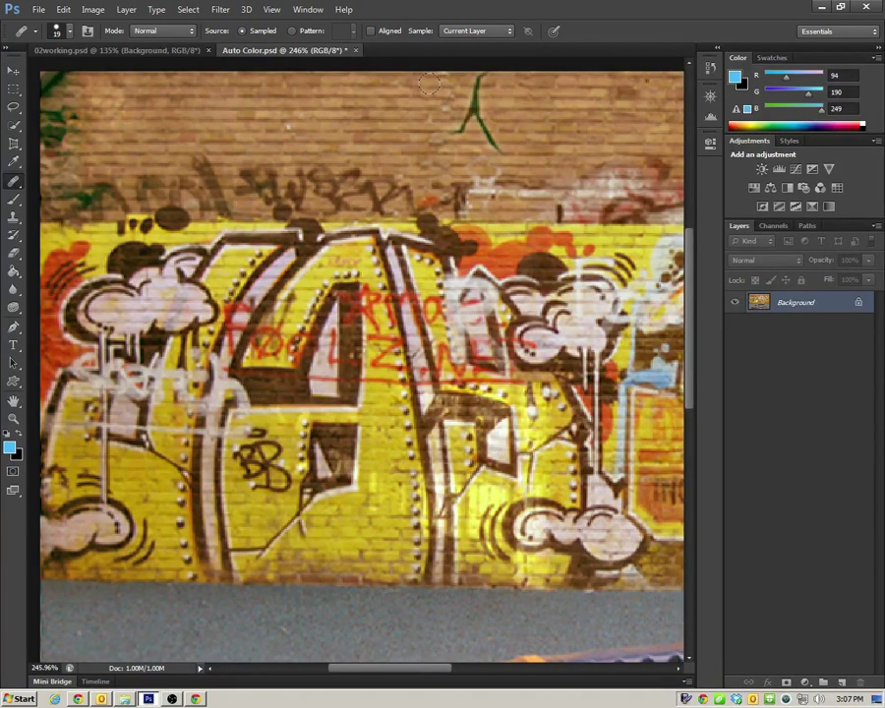
left_click_drag(479, 81, 473, 95)
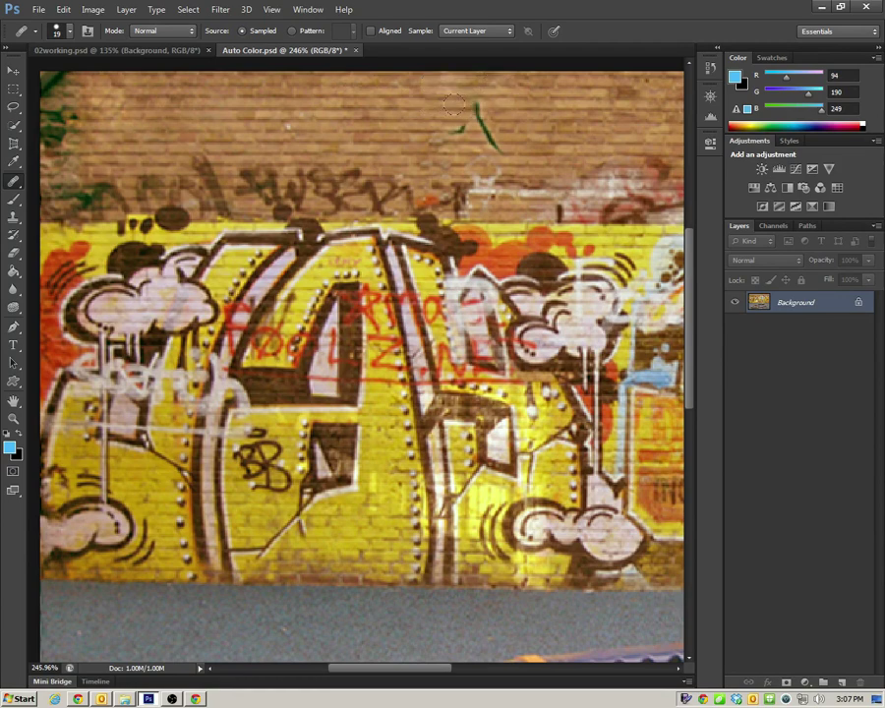
left_click_drag(462, 120, 475, 102)
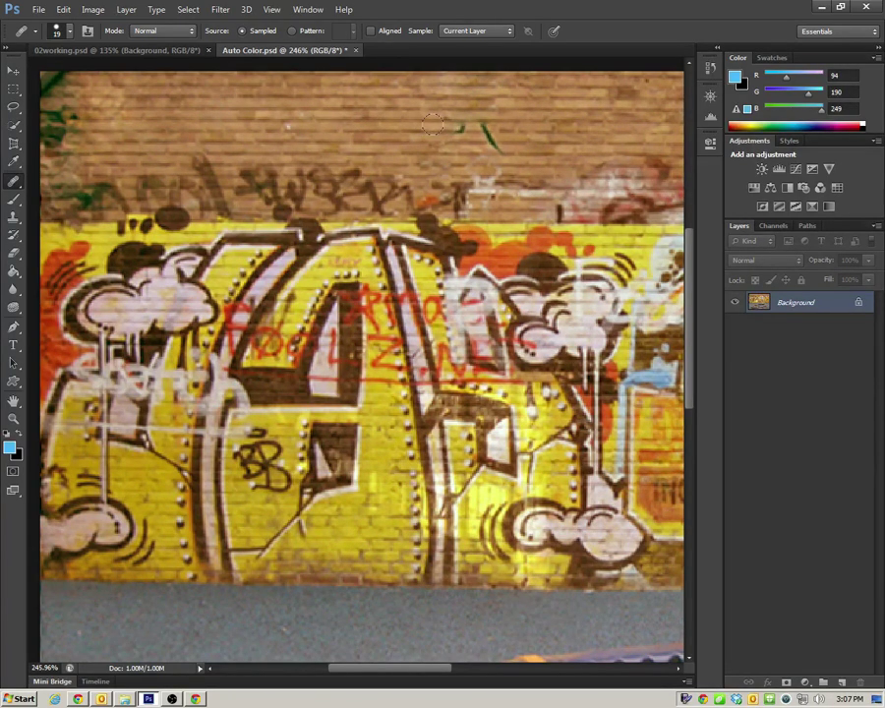
mouse_move(441, 125)
left_mouse_down()
mouse_move(494, 126)
mouse_move(468, 140)
left_mouse_up()
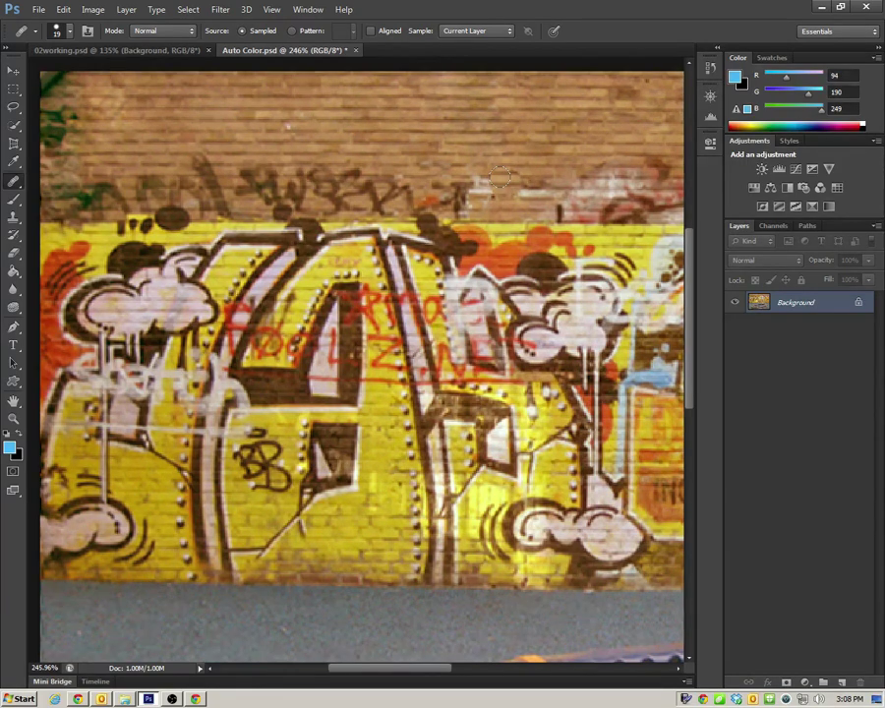
Outline the band of faded graffiti on the brick just above the yellow wall with the Patch tool
right_click(18, 183)
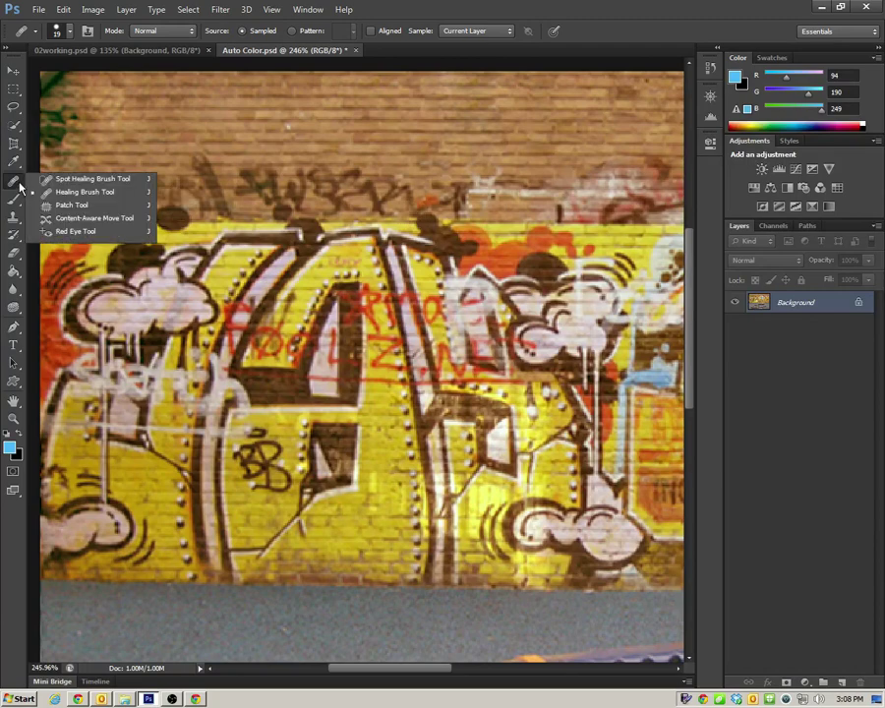
left_click(74, 205)
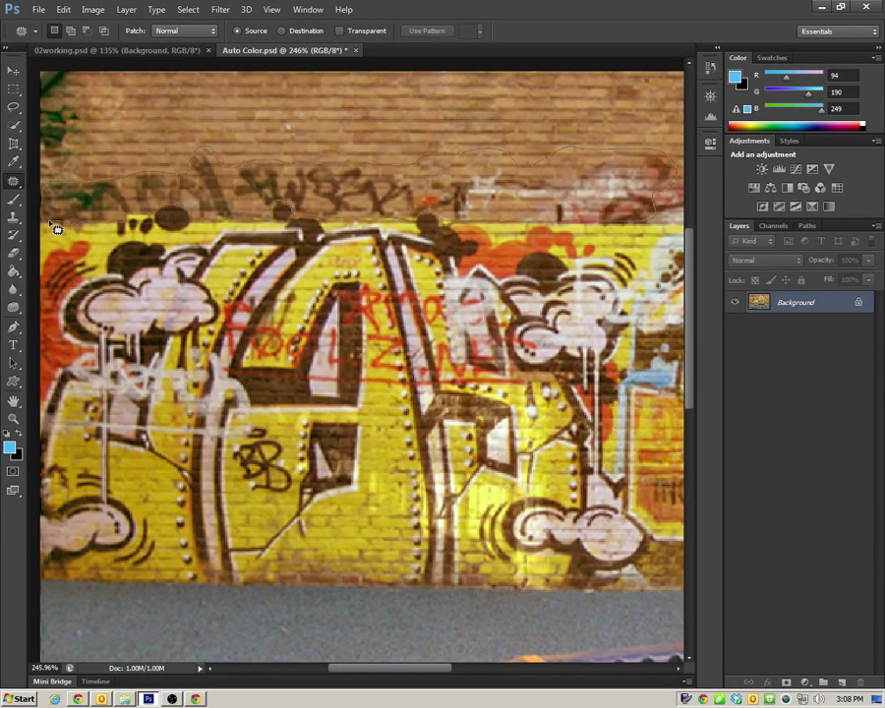
left_click_drag(49, 215, 44, 209)
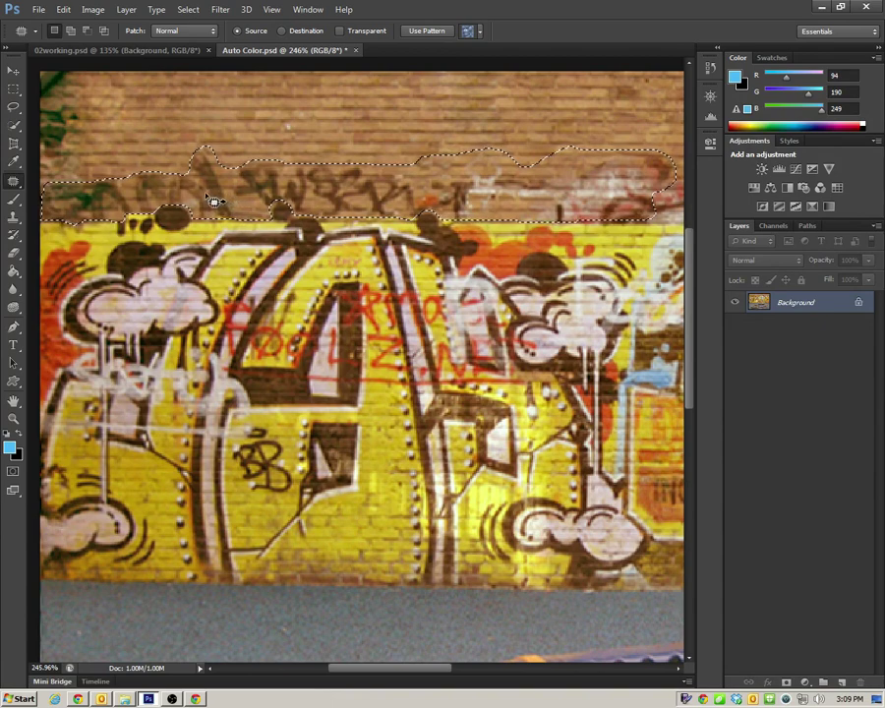
Refine the selection's edge with Smooth 7 and Feather 1.6 px, and patch the selected band with the clean brick above it
left_click(187, 10)
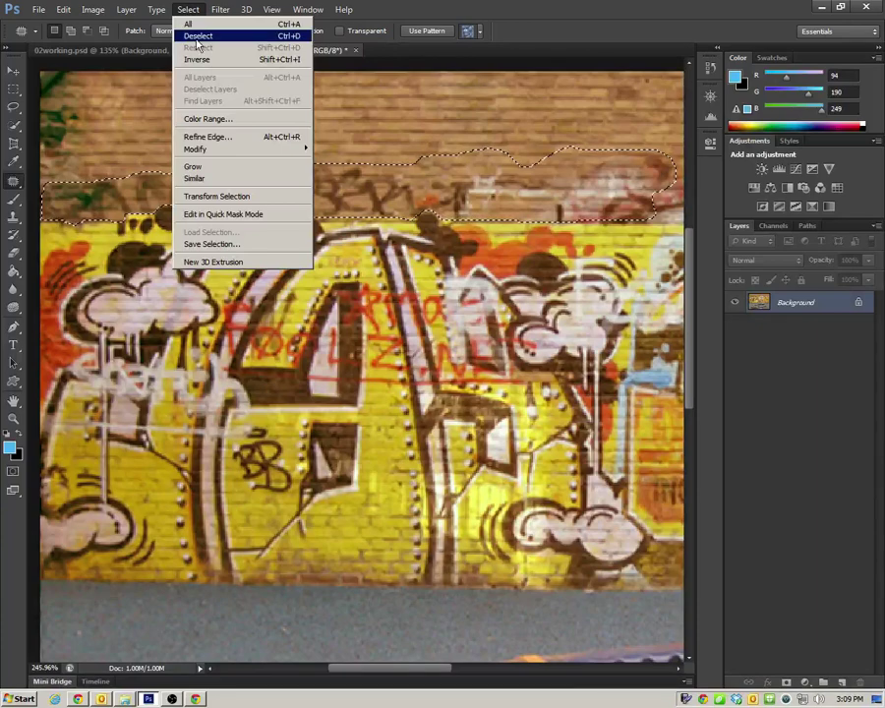
left_click(207, 137)
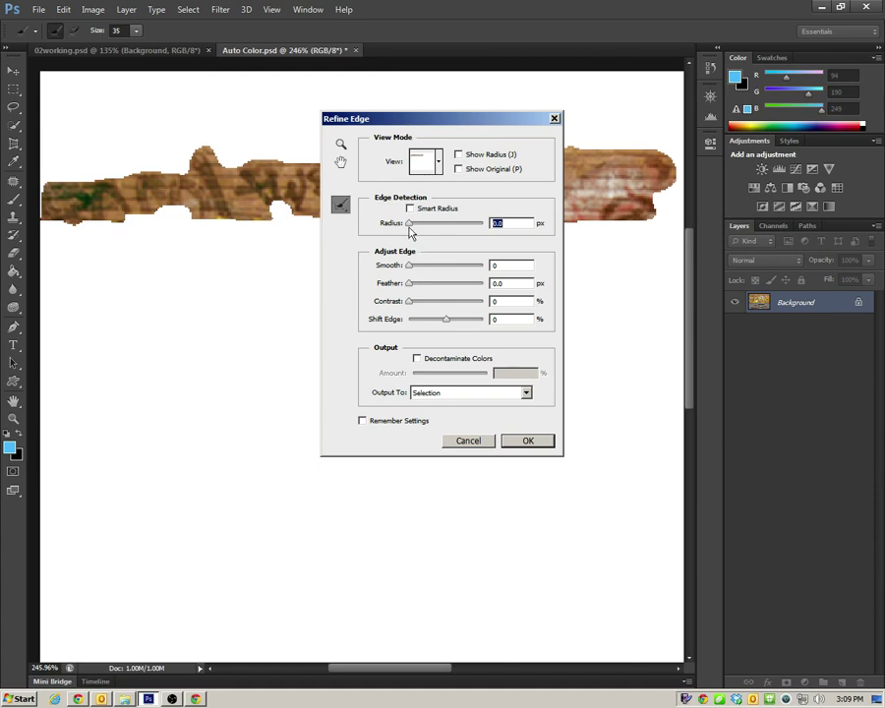
left_click_drag(412, 270, 416, 289)
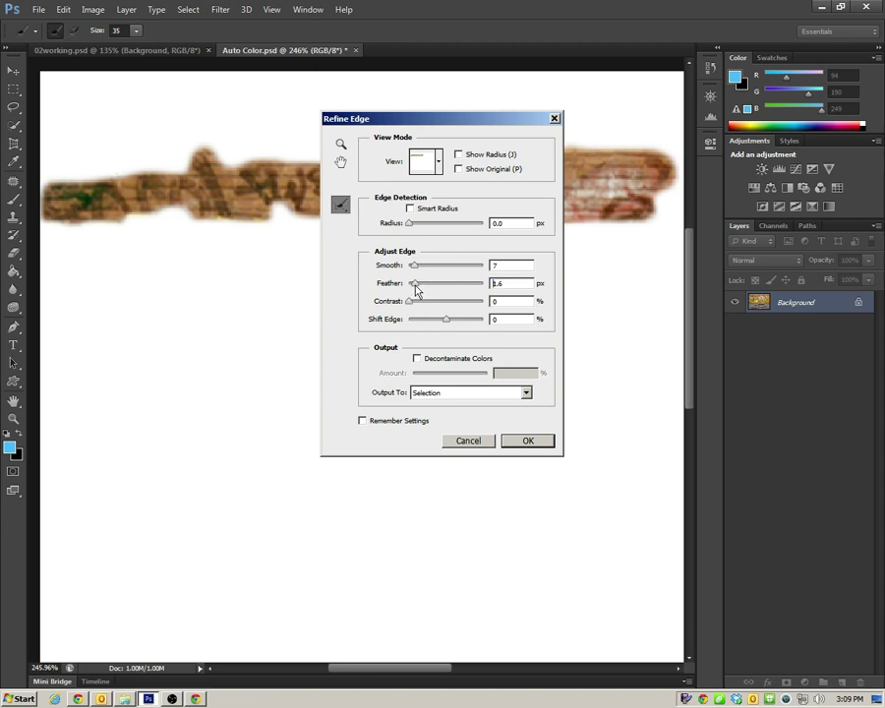
left_click(528, 441)
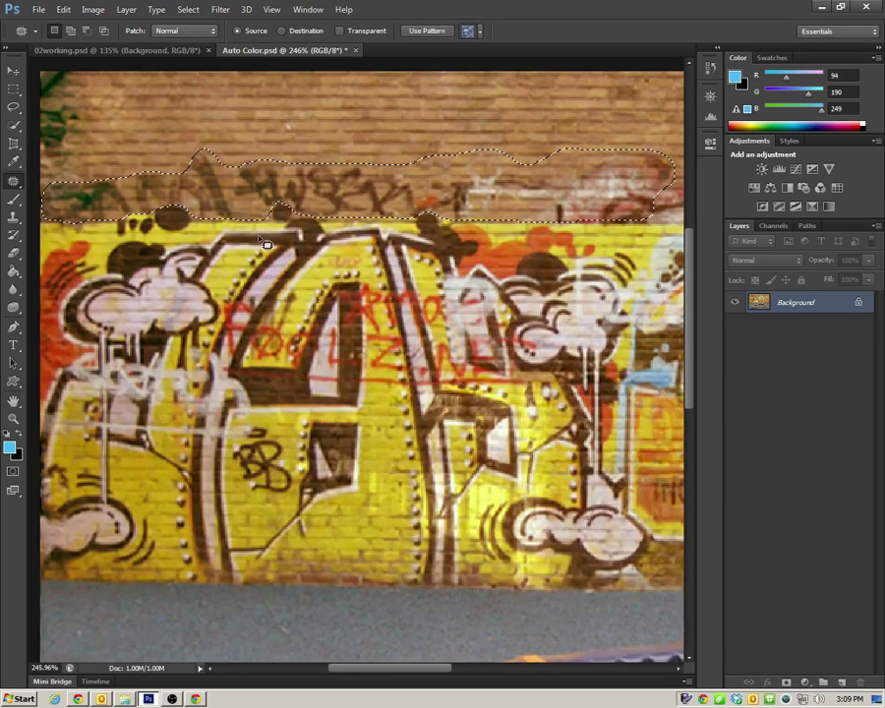
left_click_drag(256, 203, 297, 120)
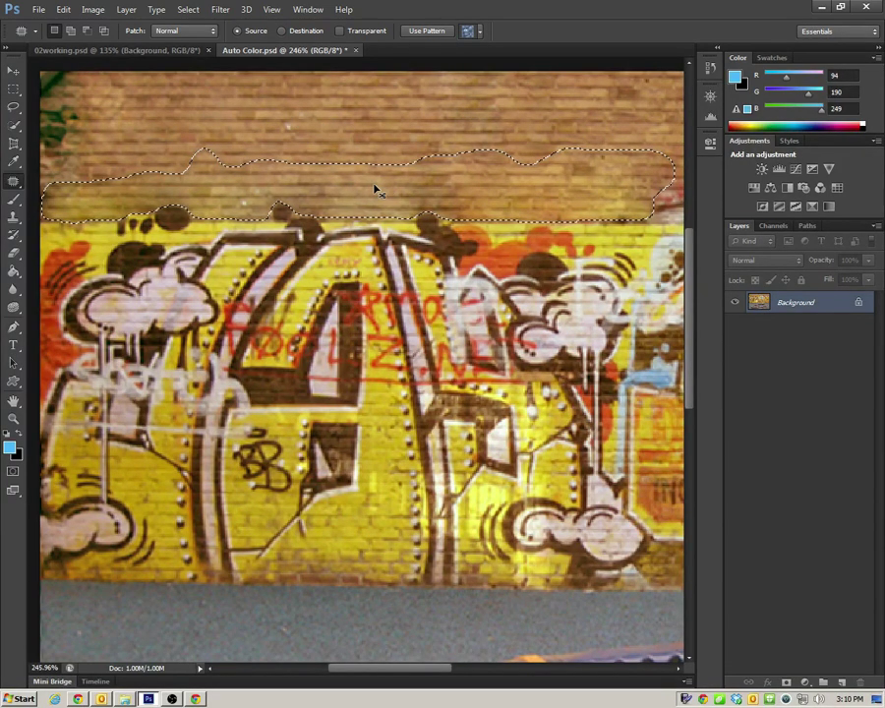
key("ctrl+d")
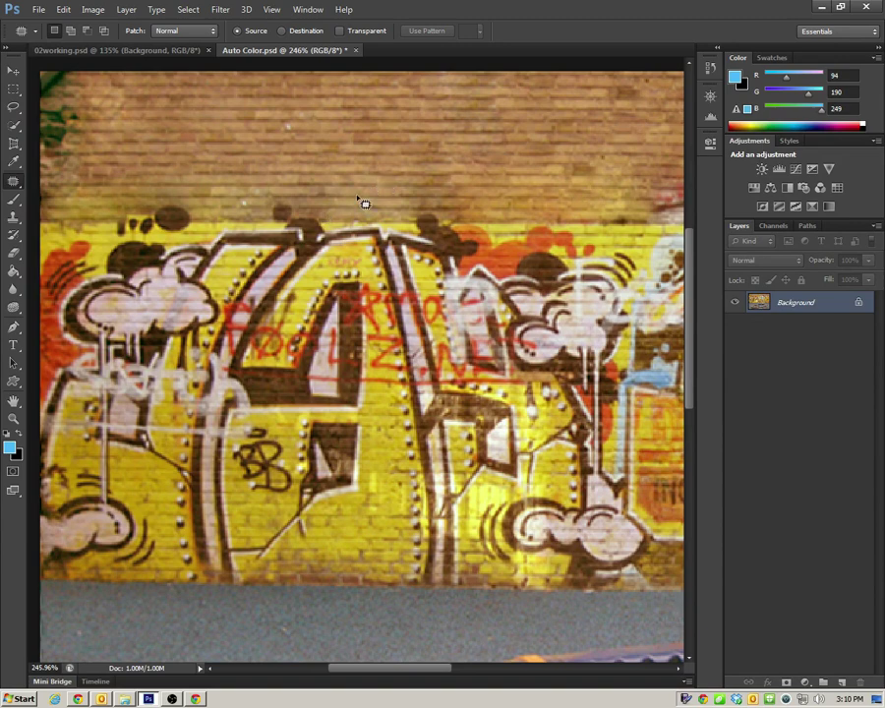